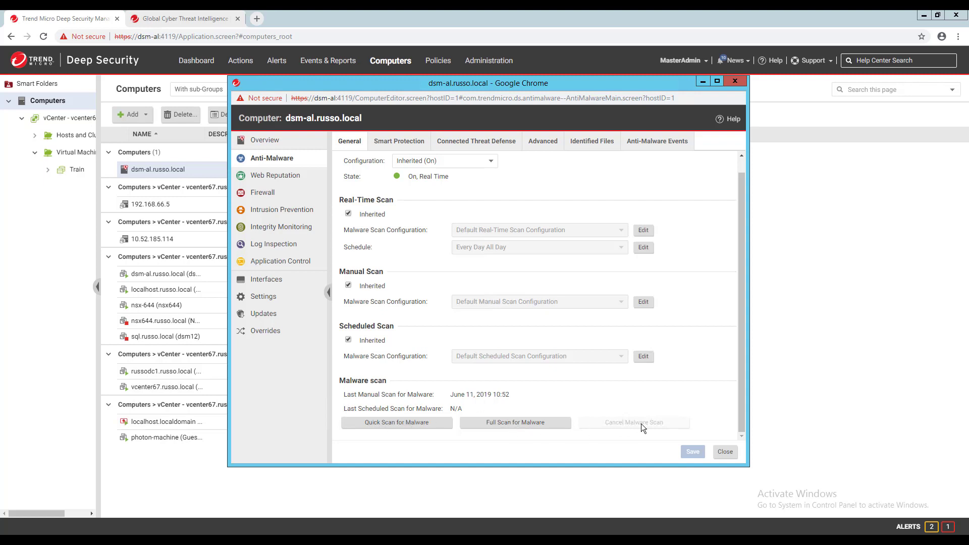
Run a quick malware scan, then a full malware scan, on dsm-al.russo.local.
left_click(374, 423)
left_click(509, 427)
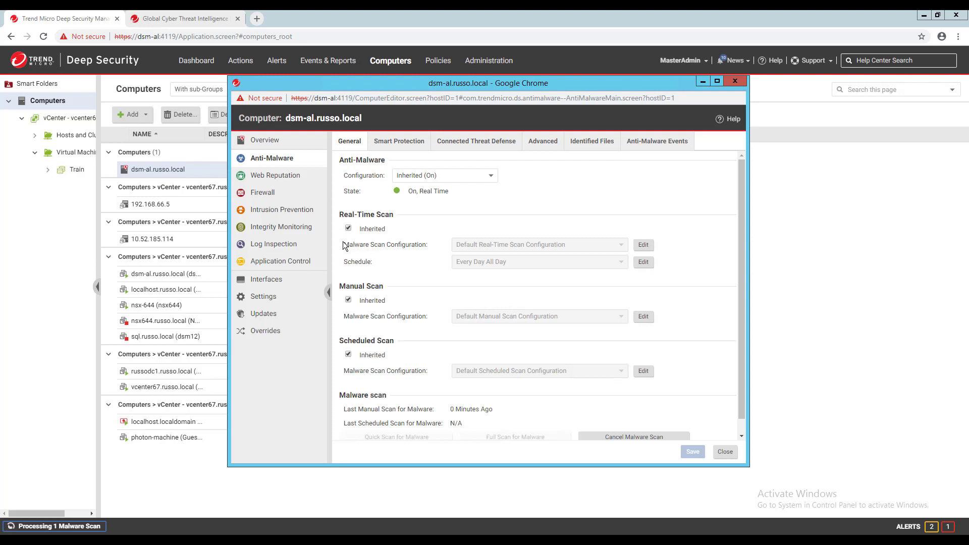
left_click(645, 318)
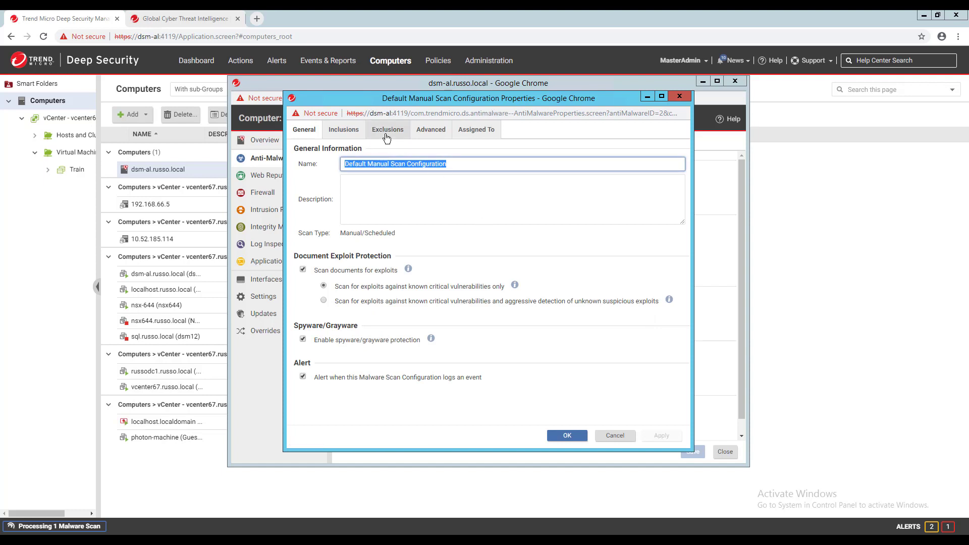
left_click(387, 131)
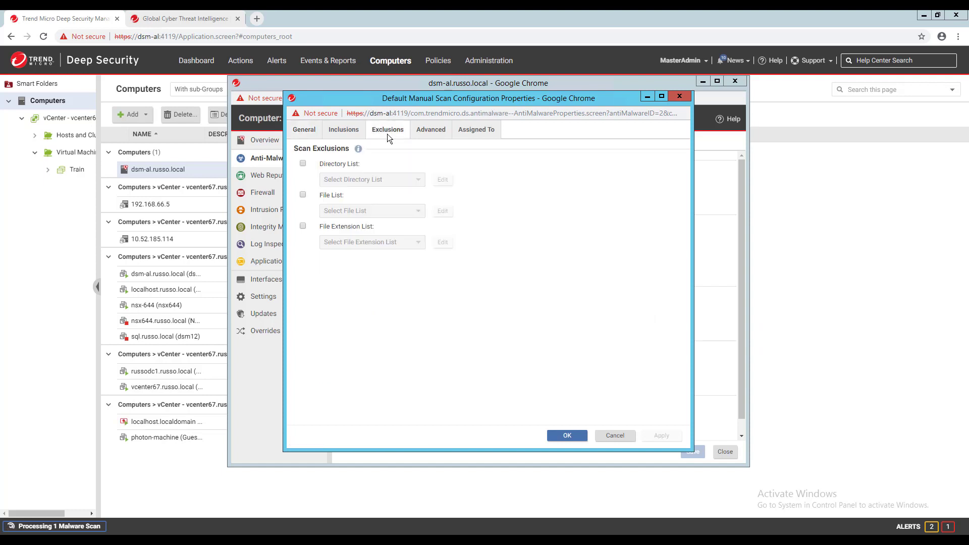
left_click(429, 133)
scroll(616, 338, "down", 1)
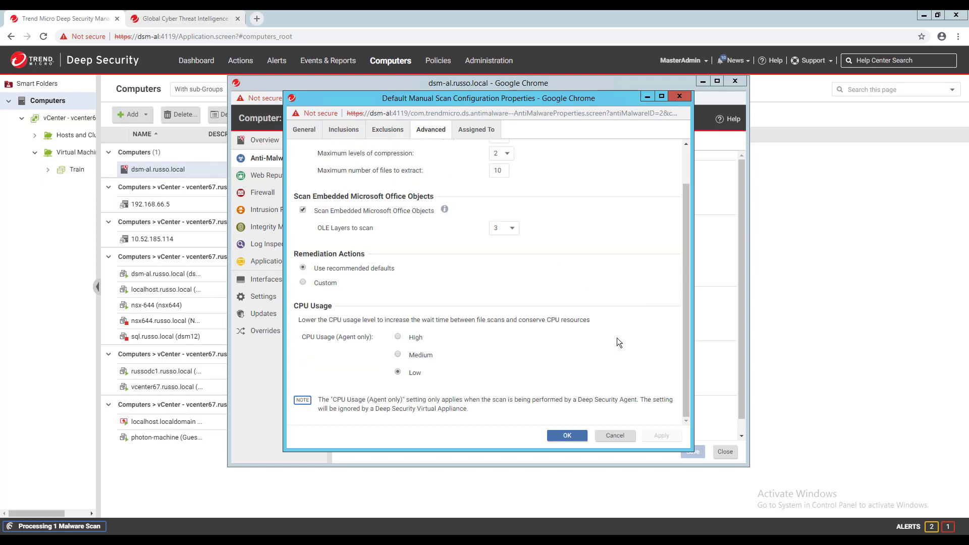
left_click(614, 435)
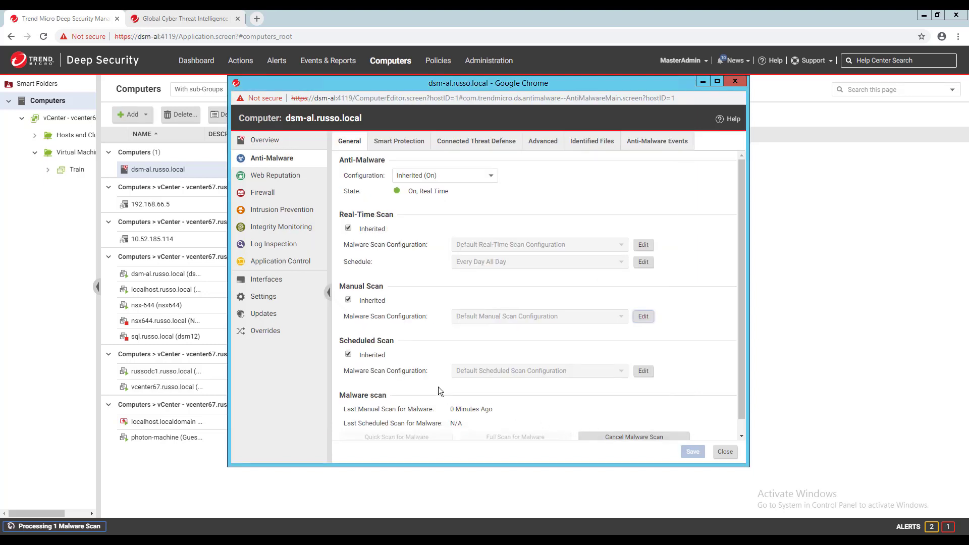
scroll(438, 390, "down", 1)
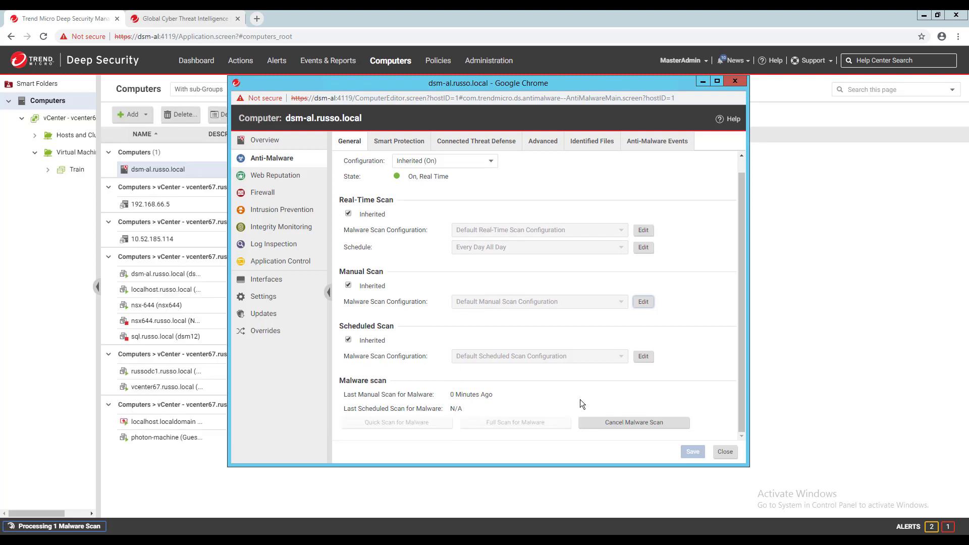
left_click(629, 424)
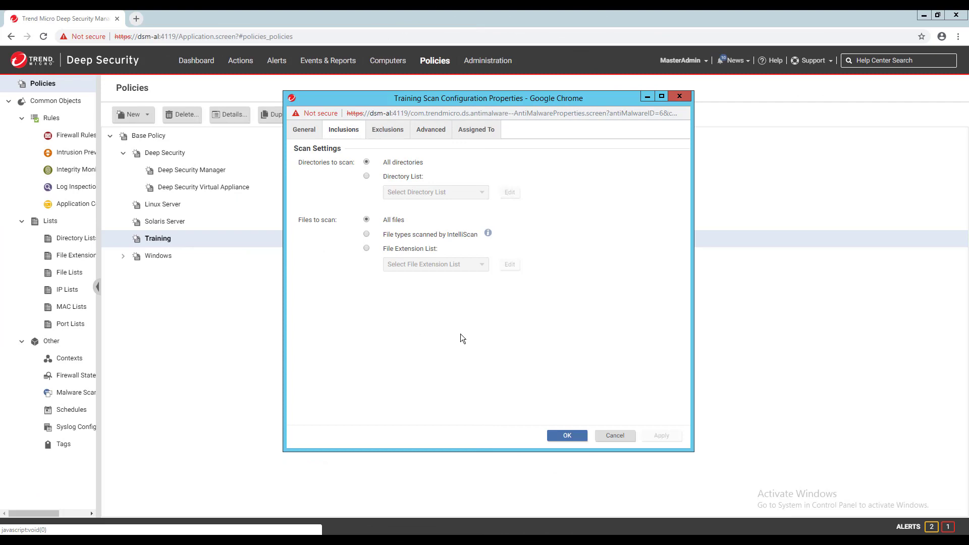
Limit the Training scan inclusions to a directory list, previewing and discarding a new directory list.
left_click(366, 176)
left_click(488, 196)
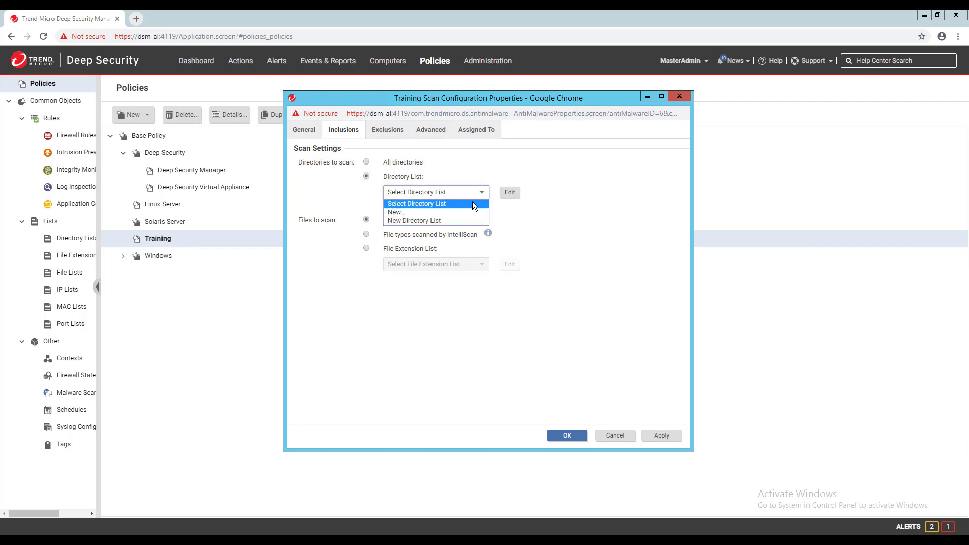
left_click(446, 210)
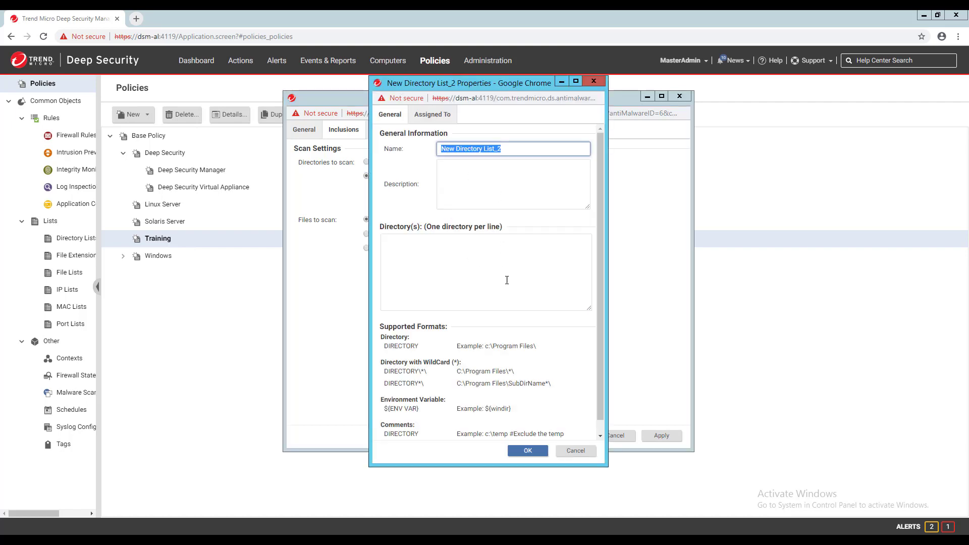
left_click(476, 268)
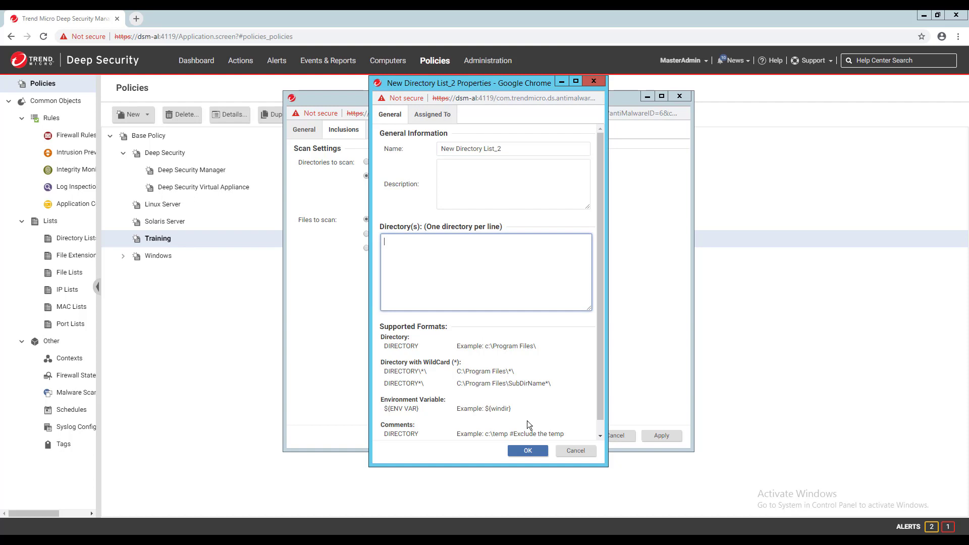
left_click(577, 452)
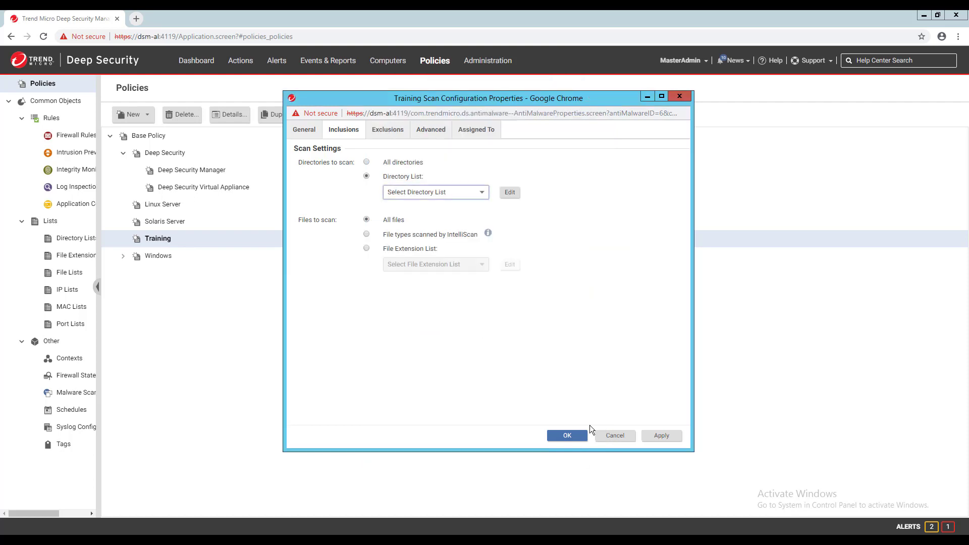
Limit scanning to a file extension list, drafting doc, xls and pdf entries before discarding it.
left_click(386, 238)
left_click(386, 249)
left_click(451, 267)
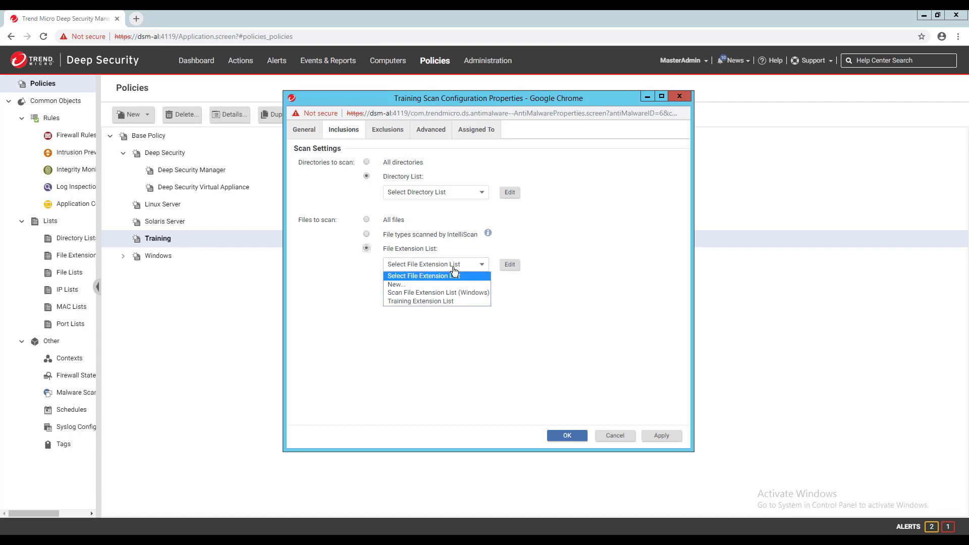
left_click(430, 285)
left_click(443, 271)
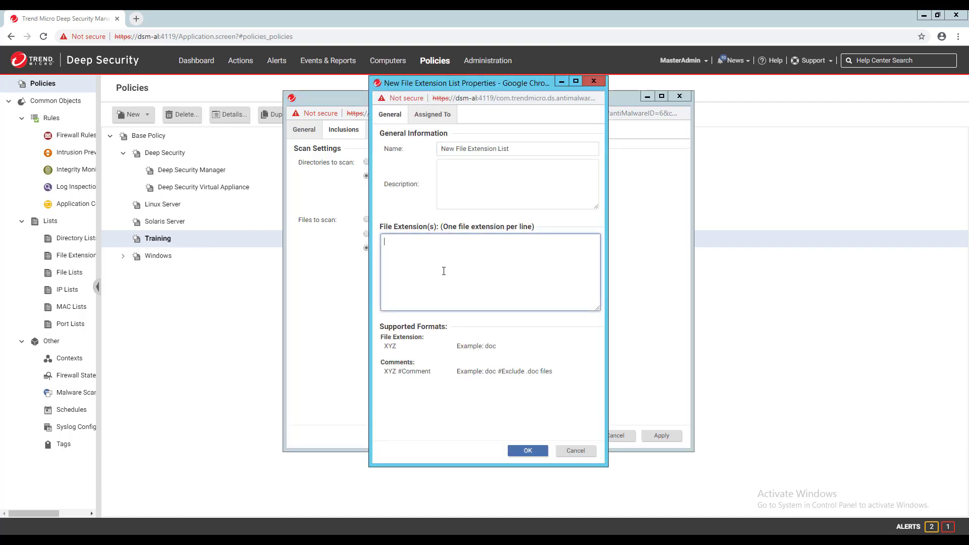
type("doc")
key("Return")
type("xls")
key("Return")
type("pdf")
key("Return")
left_click(575, 450)
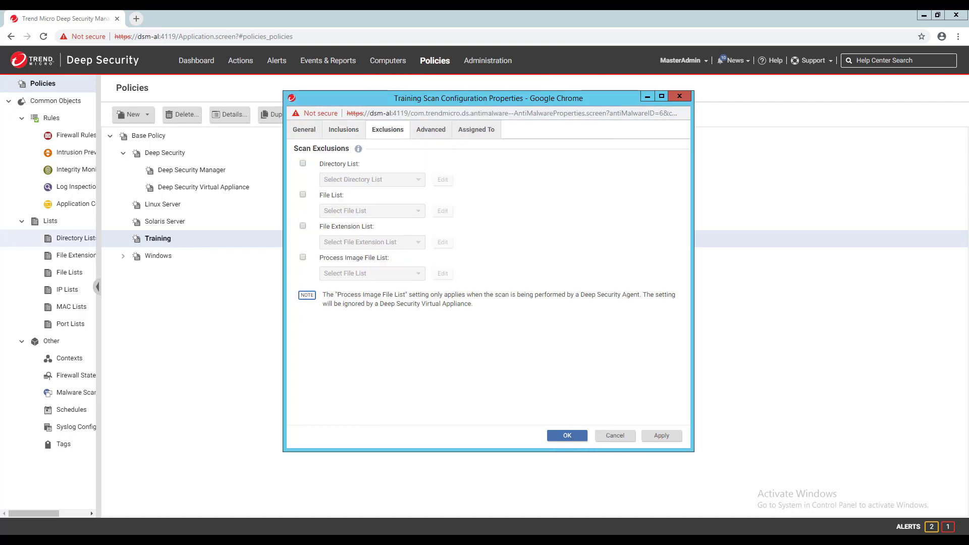
Tick the directory, file, file extension and process image list exclusions.
left_click(303, 164)
left_click(303, 196)
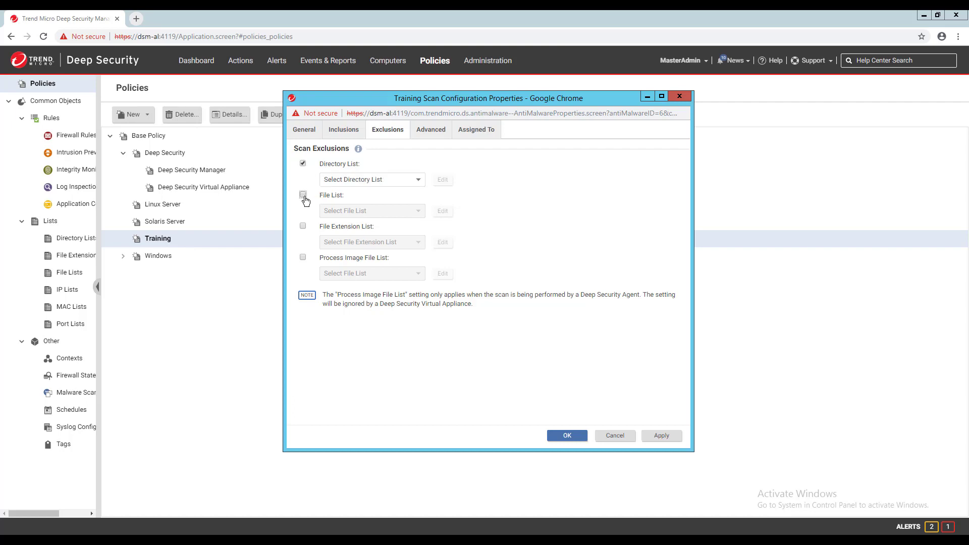
left_click(304, 230)
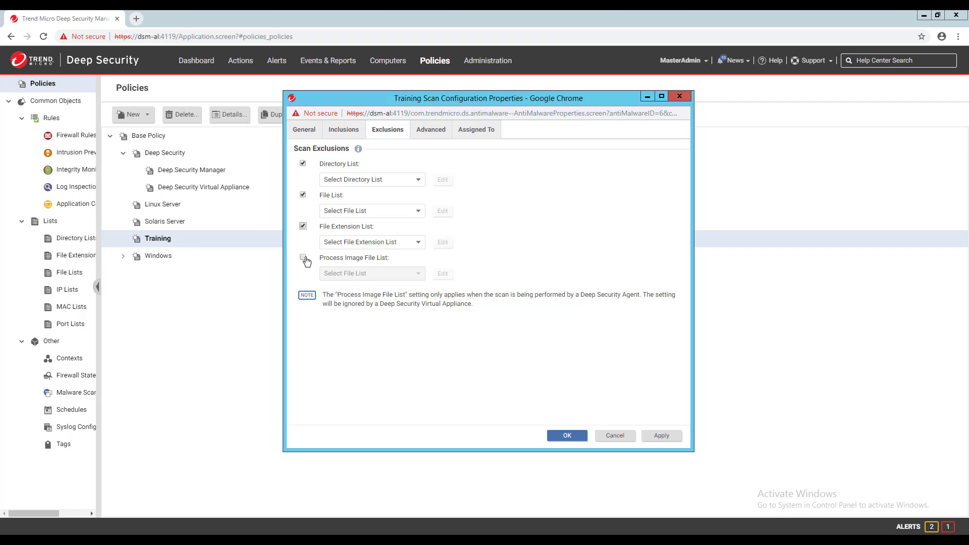
left_click(303, 258)
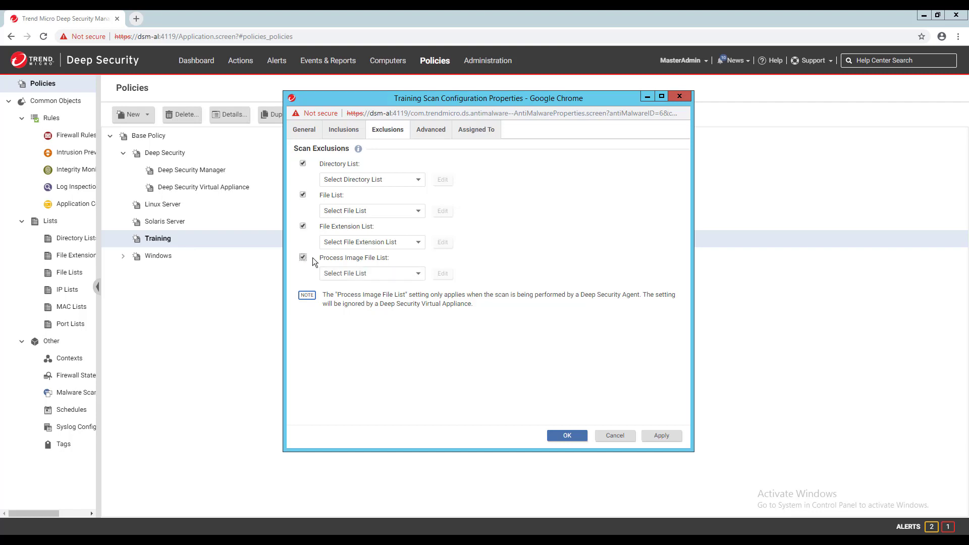
Draft a new excluded directory list with c:\temp\ and a file list with document.d.
left_click(410, 182)
left_click(354, 201)
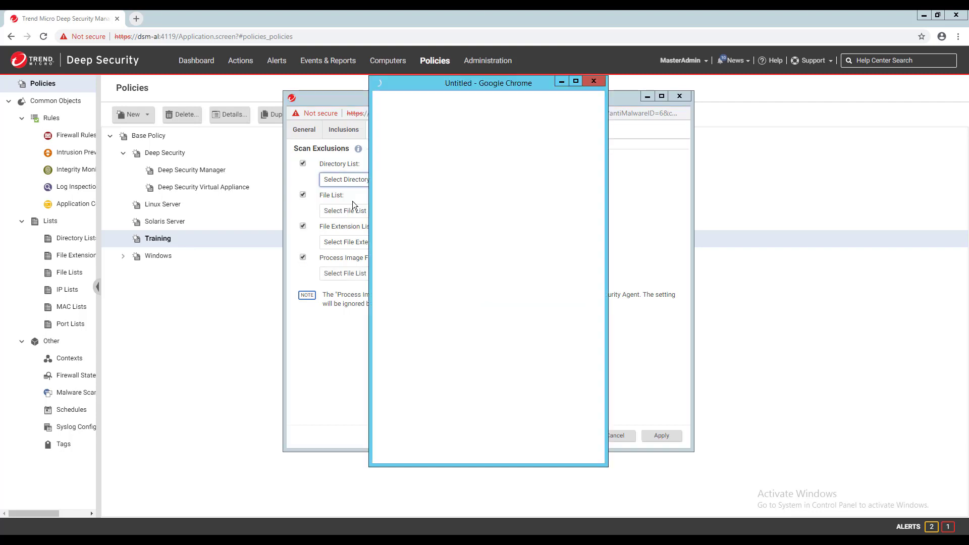
left_click(433, 260)
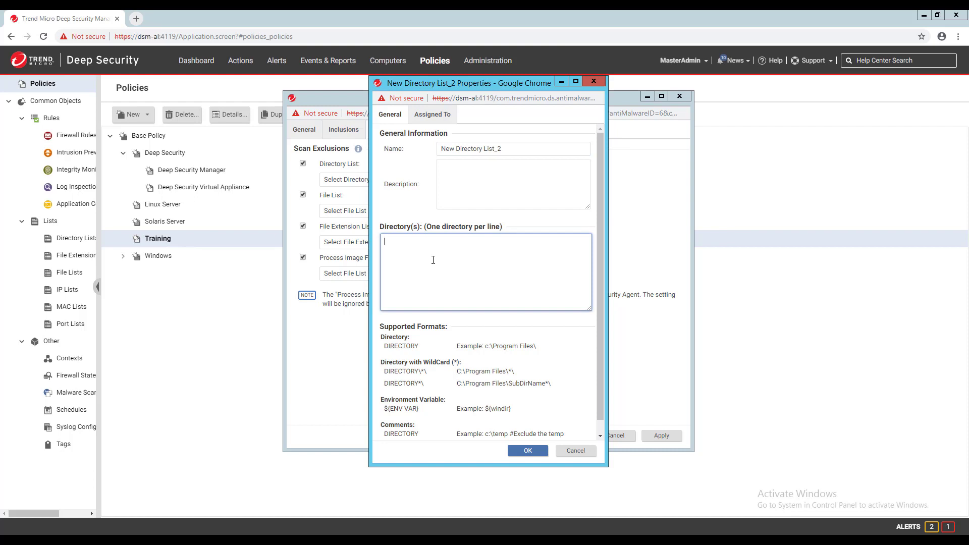
type("c:\\temp\\")
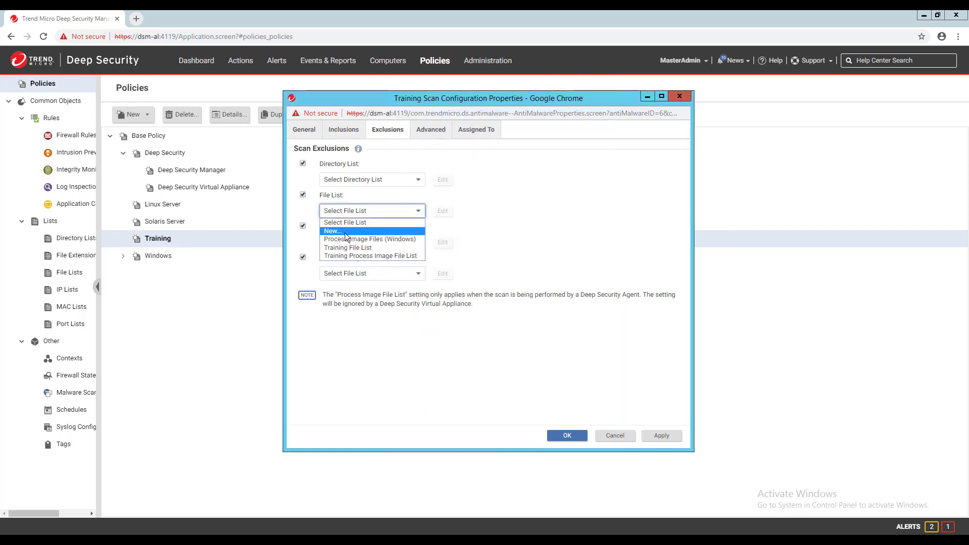
left_click(344, 232)
left_click(406, 259)
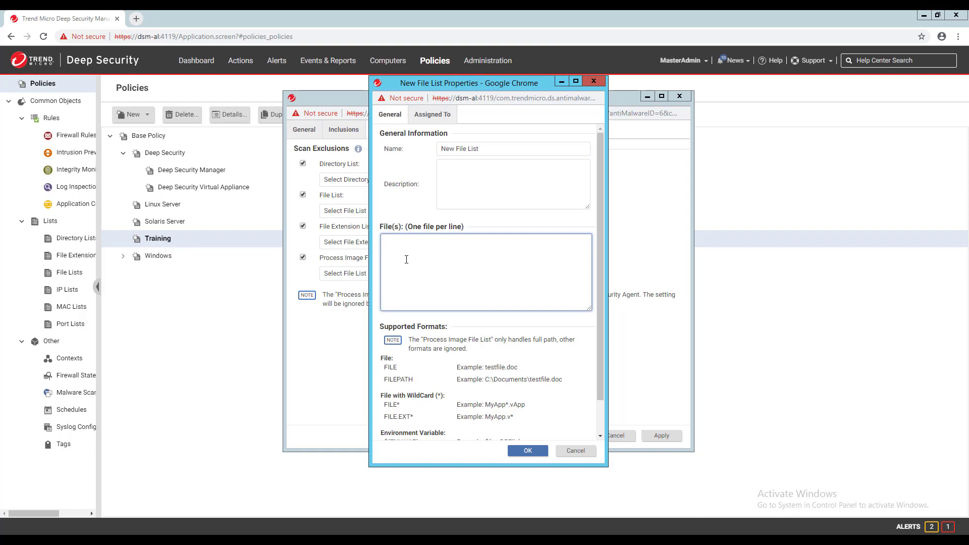
type("document.d")
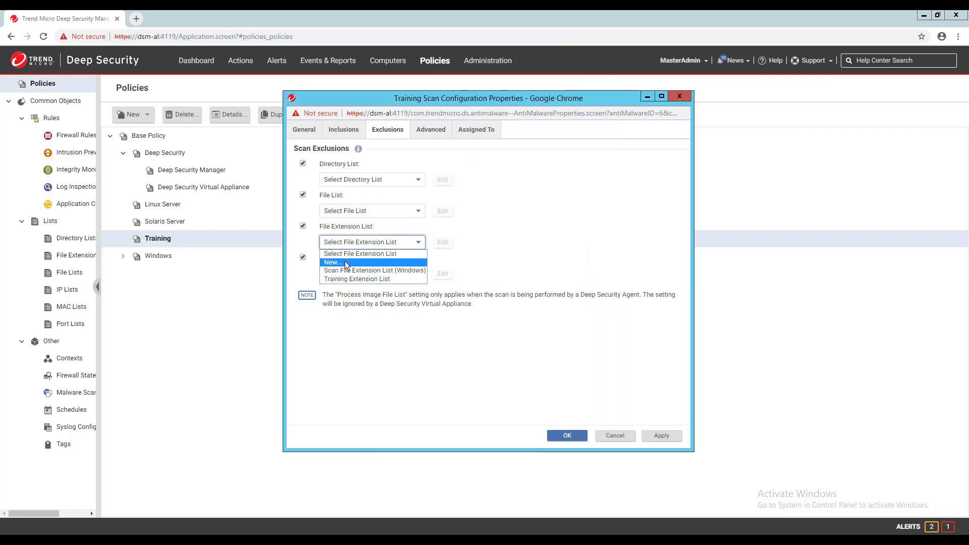
Draft a new excluded file extension list containing doc, pdf and xls.
left_click(386, 264)
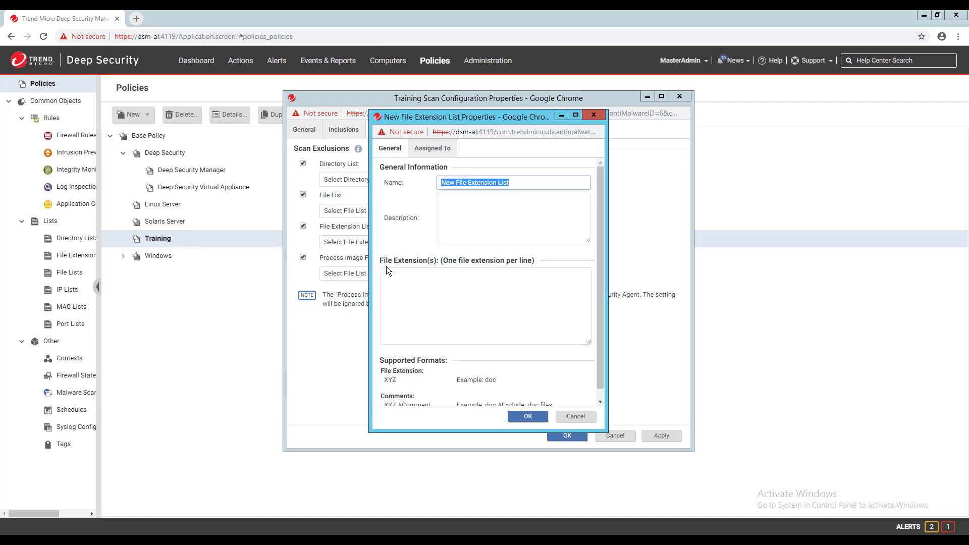
left_click(475, 286)
type("doc")
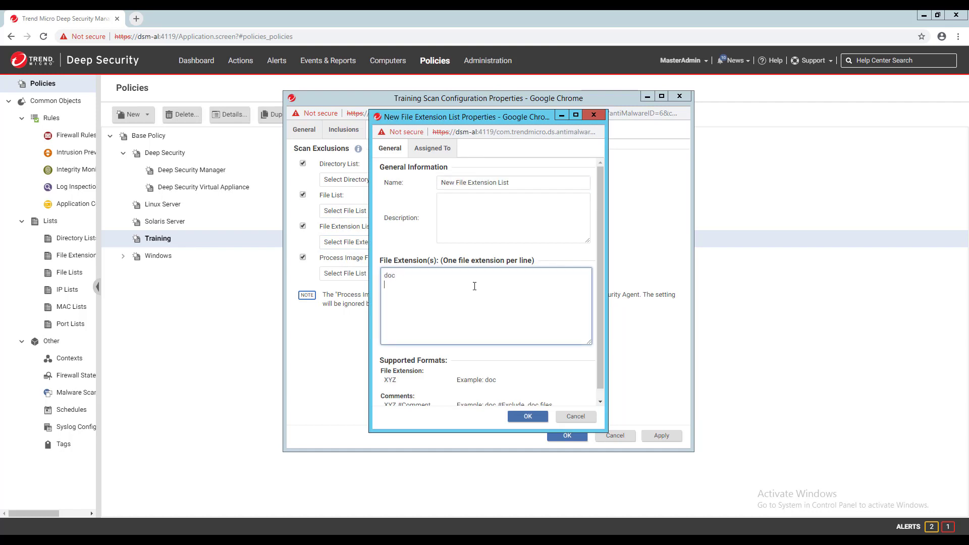
key("Return")
type("pdf")
key("Return")
type("xls")
left_click(576, 417)
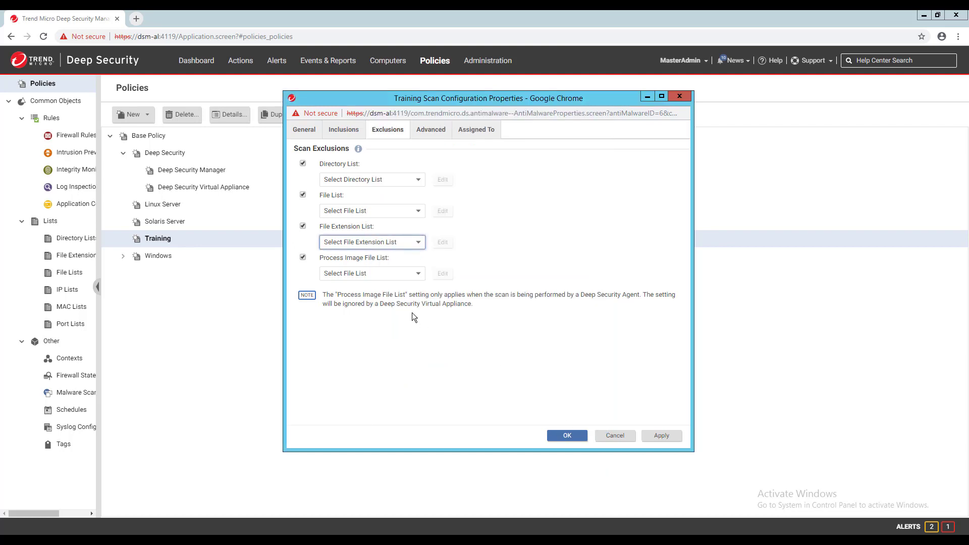
left_click(371, 273)
left_click(346, 294)
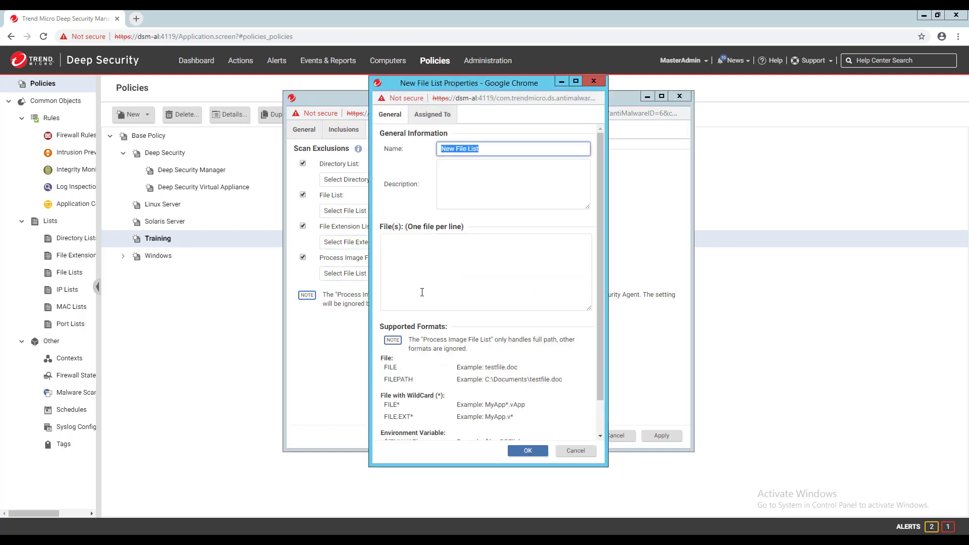
left_click(432, 282)
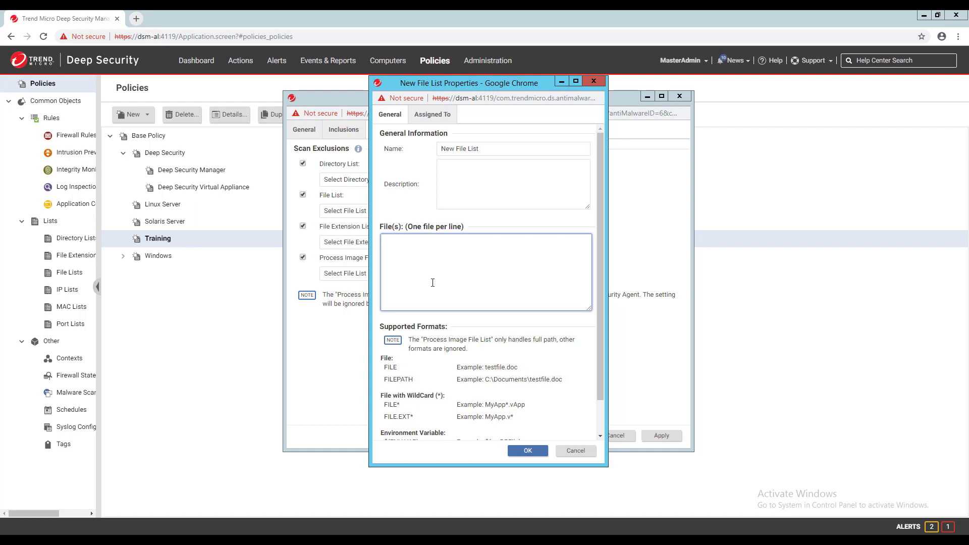
type("c:\\program files (x86)\\Microsoft")
type("Office")
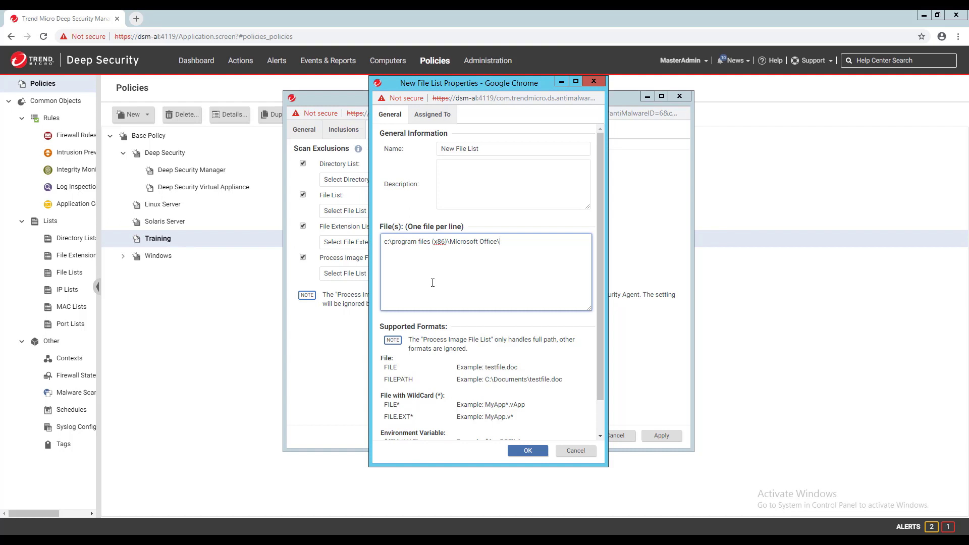
type("\\Office16\\winword.exe")
left_click(580, 452)
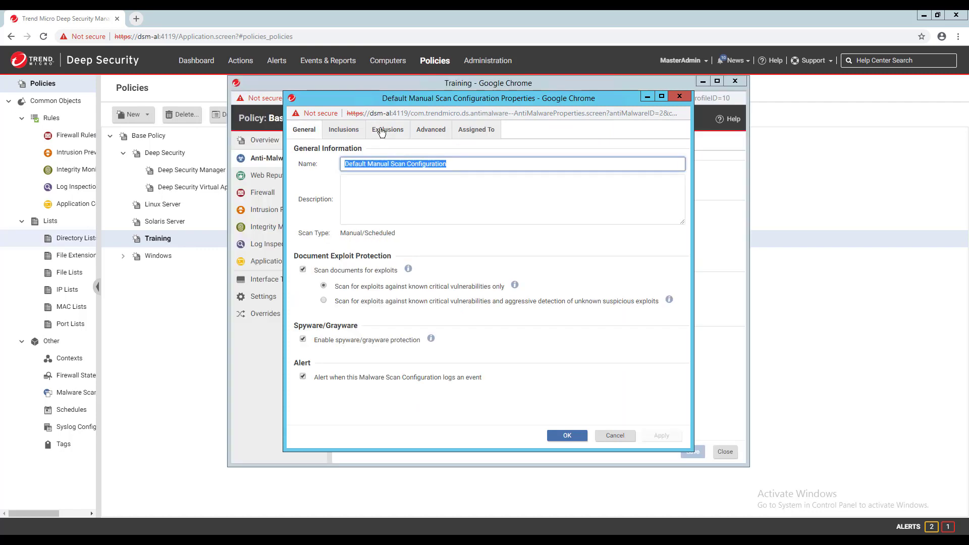
In the Default Manual Scan Configuration's exclusions, tick Directory List, File List and File Extension List.
left_click(384, 129)
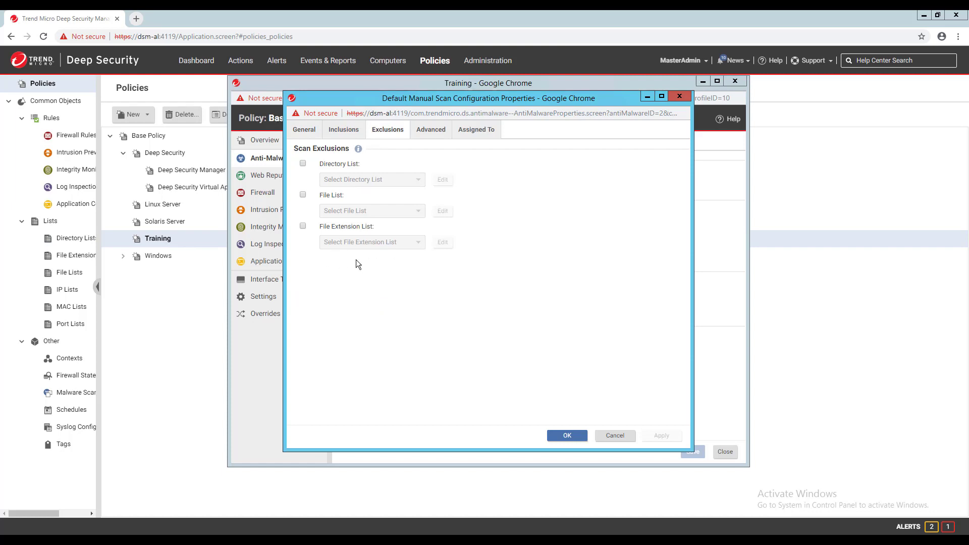
left_click(303, 163)
left_click(303, 194)
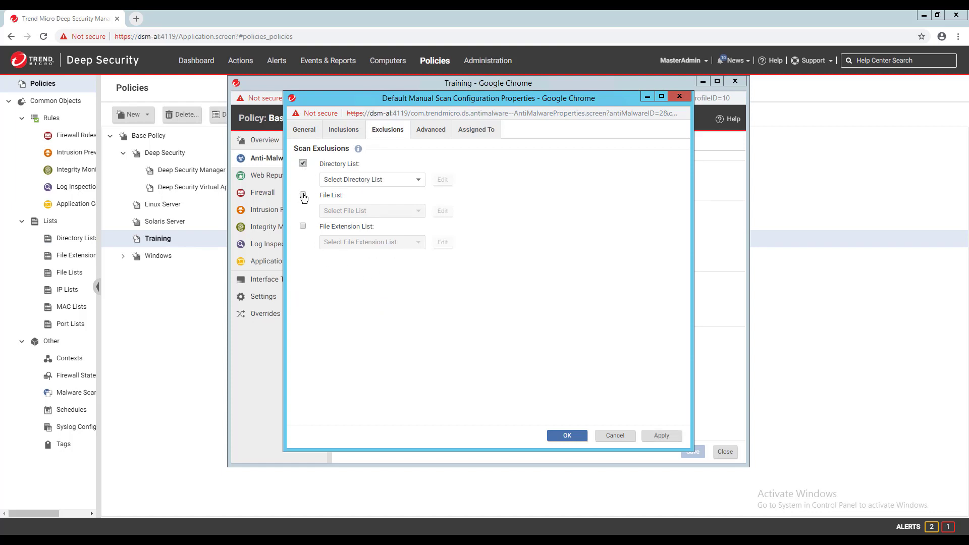
left_click(303, 226)
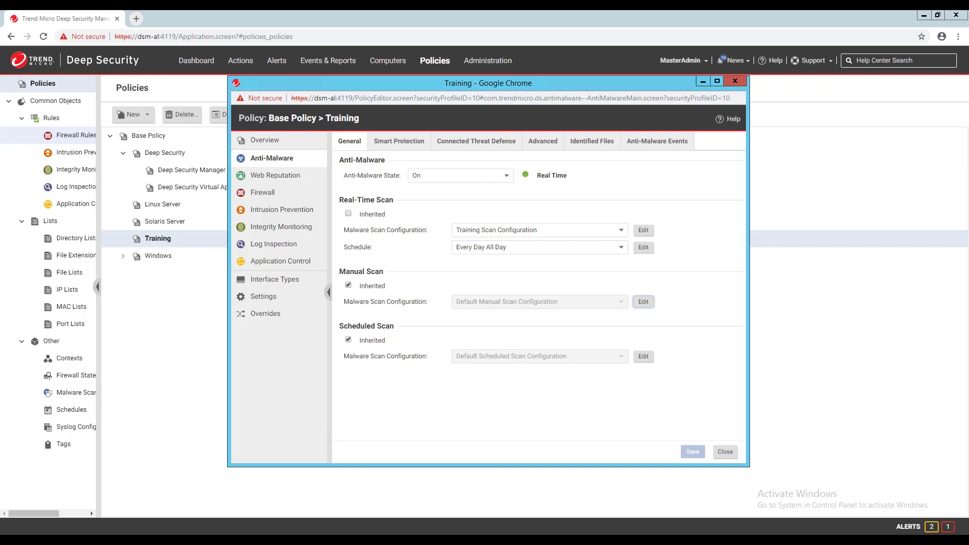
Edit the Training Scan Configuration and scroll its Advanced settings to Remediation Actions.
left_click(644, 230)
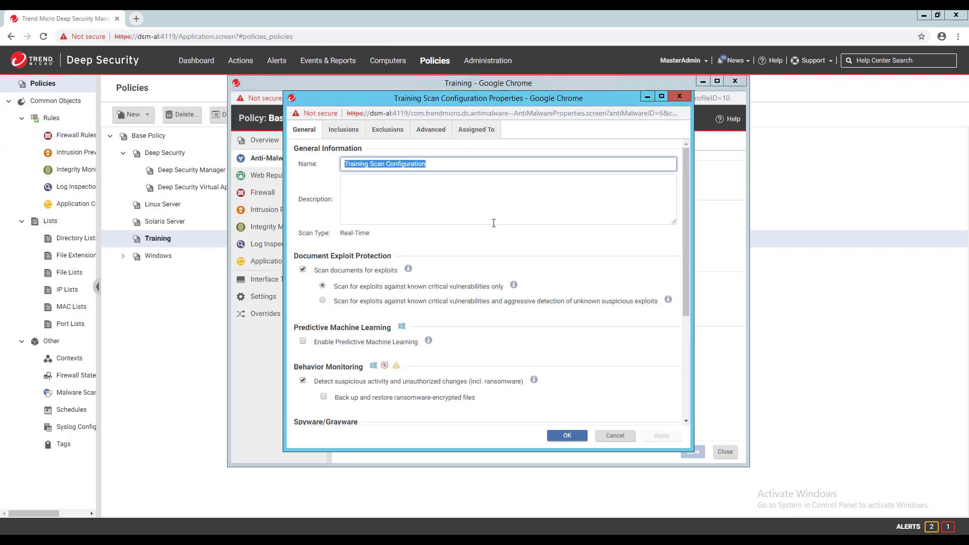
left_click(431, 129)
scroll(325, 312, "down", 3)
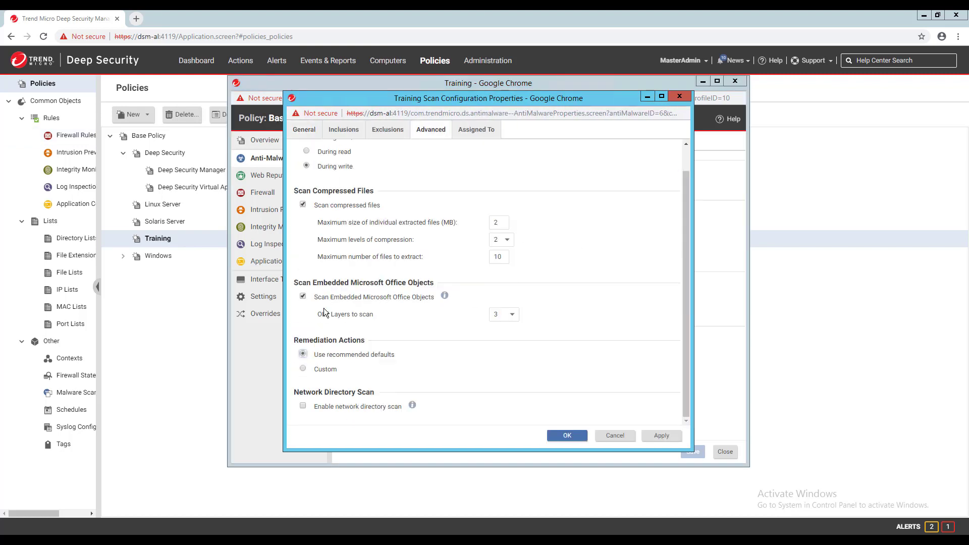
Choose custom remediation for recognized malware, keeping the recommended Virus, Trojans and Packer actions.
left_click(326, 370)
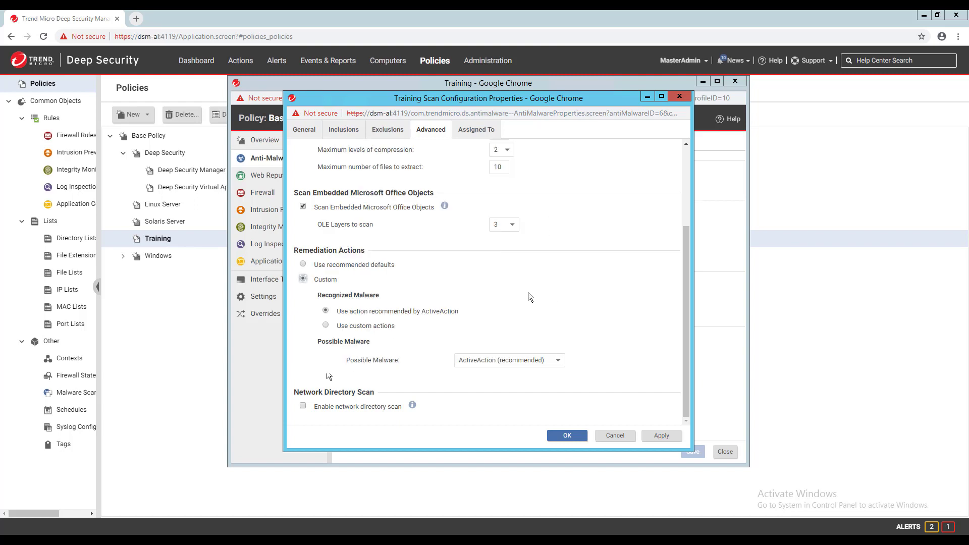
left_click(362, 328)
scroll(568, 279, "down", 2)
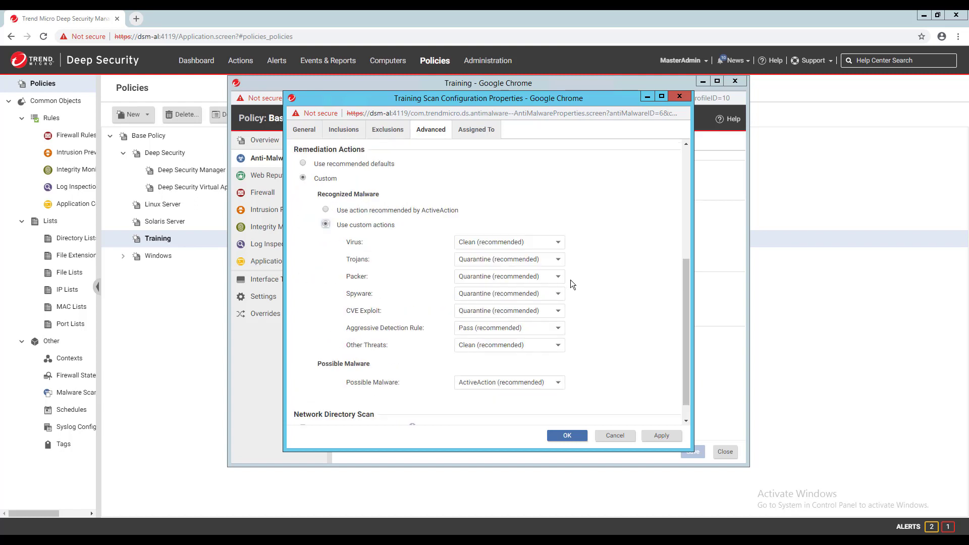
left_click(552, 242)
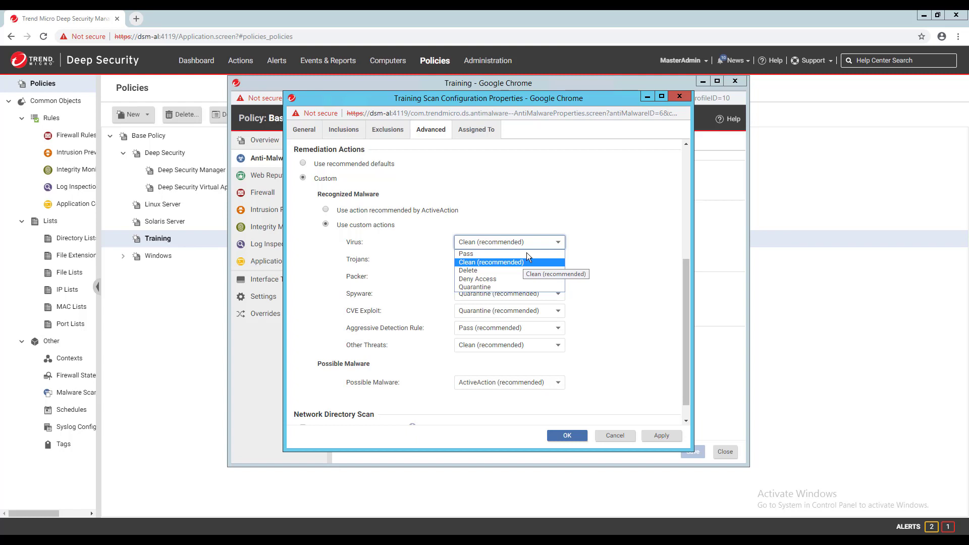
left_click(644, 253)
left_click(548, 260)
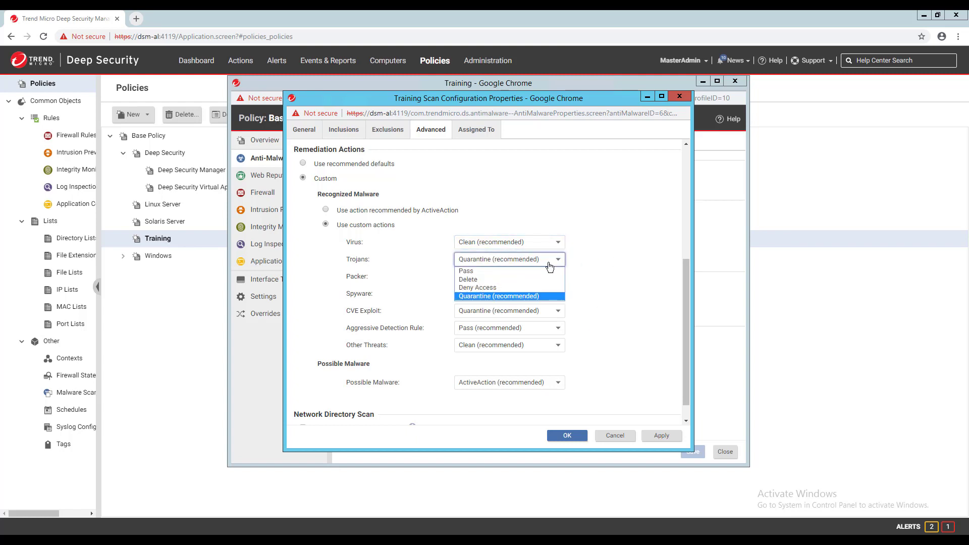
left_click(550, 264)
left_click(547, 277)
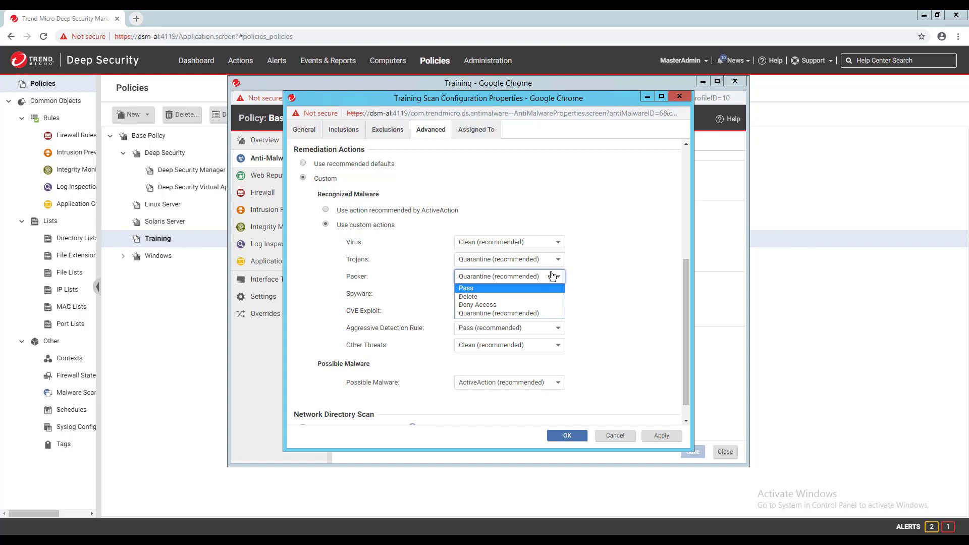
left_click(552, 276)
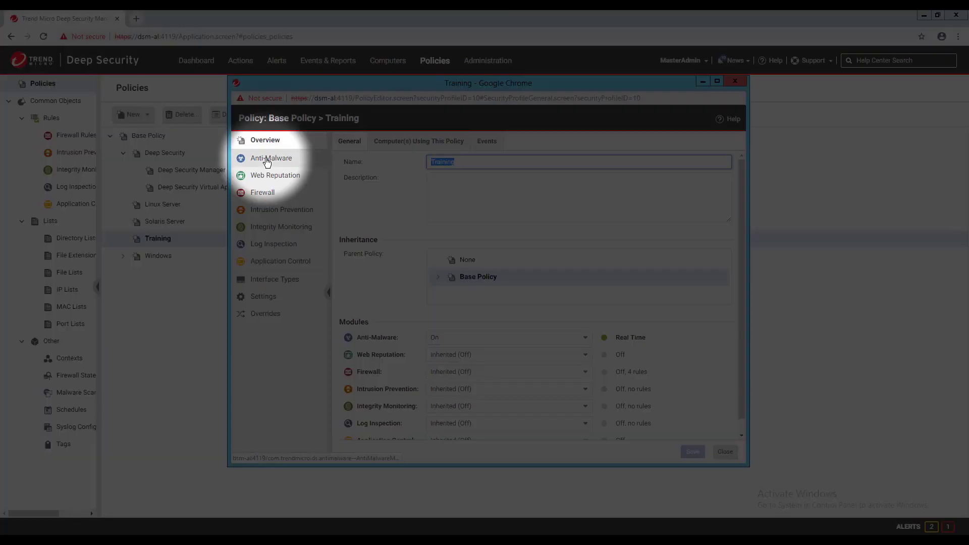
Open the Training policy's advanced anti-malware settings.
left_click(267, 161)
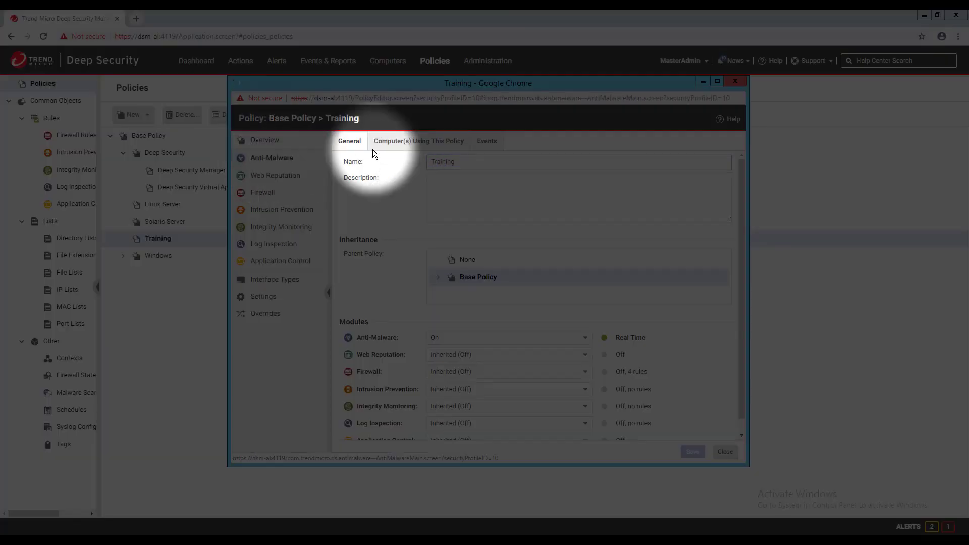
left_click(537, 144)
scroll(529, 232, "down", 10)
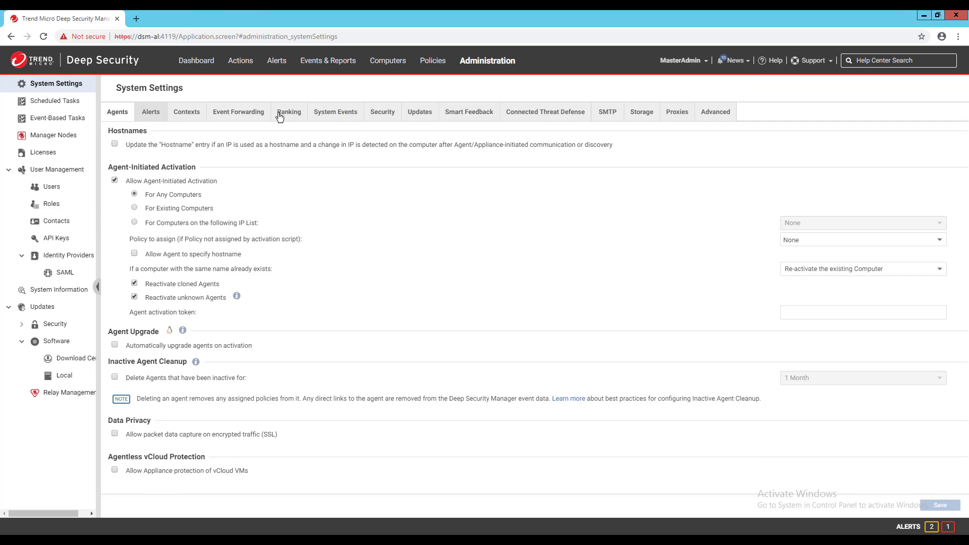
In the advanced system settings, list the scan cache configurations and start a new one.
left_click(706, 123)
scroll(504, 277, "down", 4)
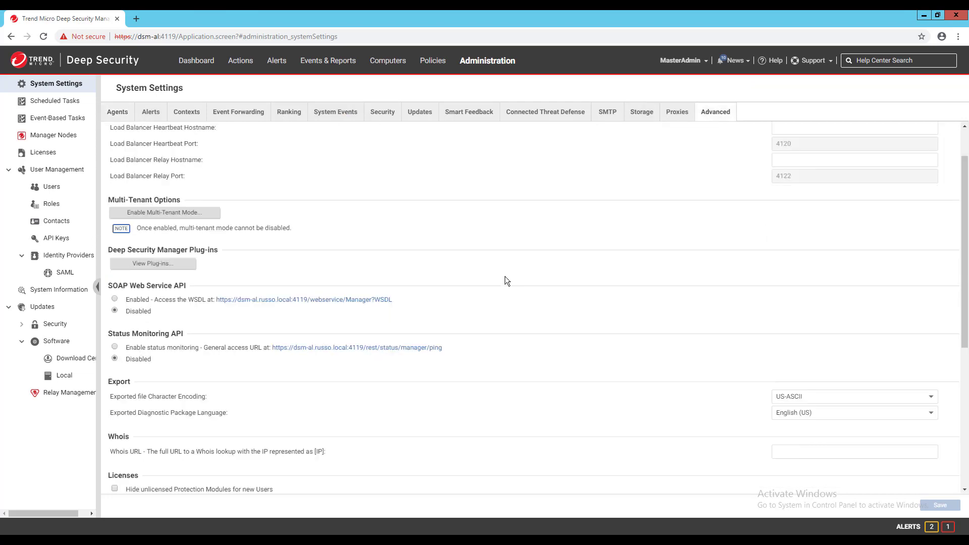
left_click(178, 372)
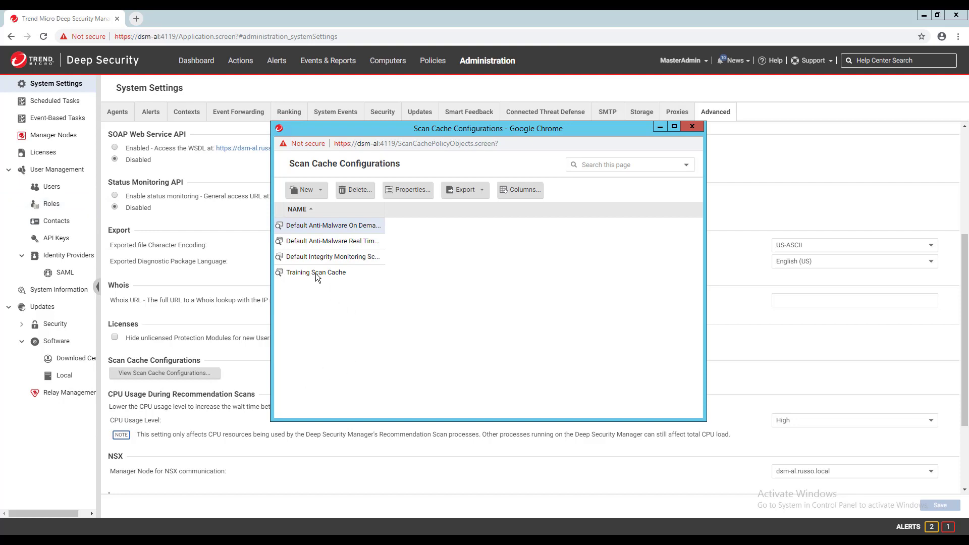
left_click(305, 189)
left_click(311, 208)
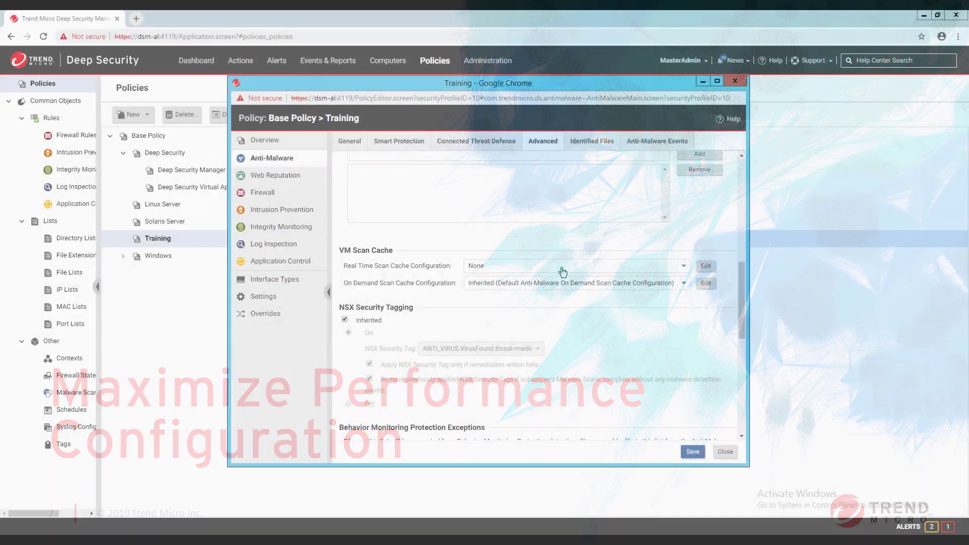
Use Training Scan Cache for real-time scanning and set its expiry to 1 Hours.
left_click(560, 266)
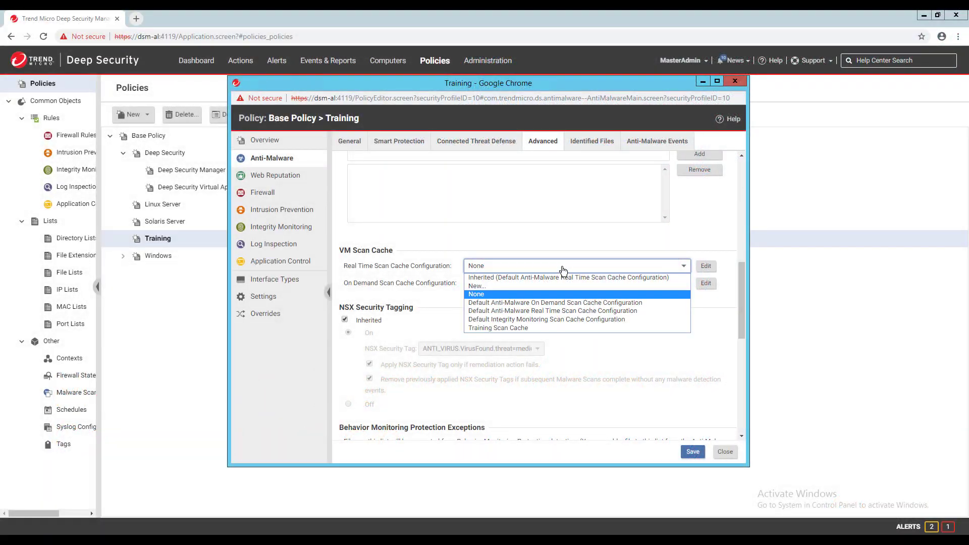
left_click(520, 328)
left_click(705, 265)
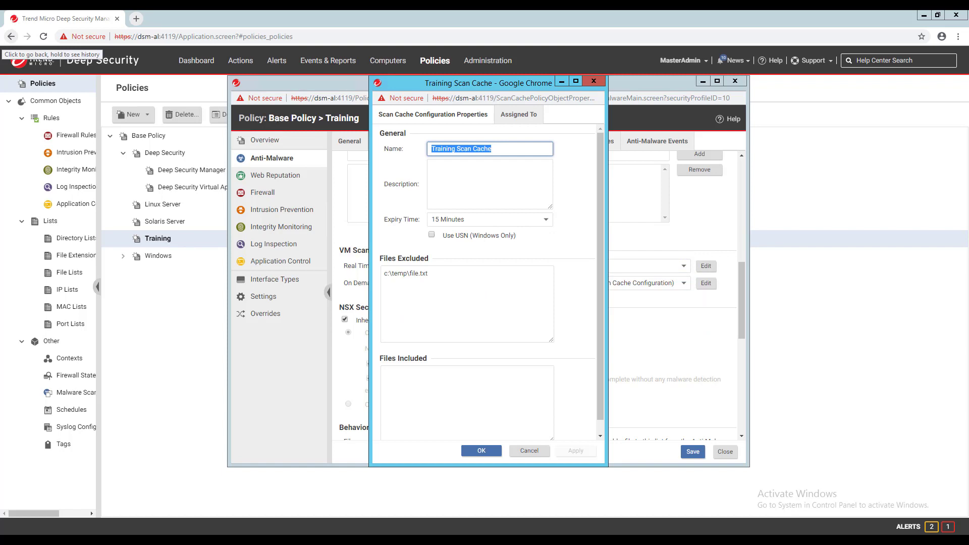
left_click(545, 219)
left_click(474, 267)
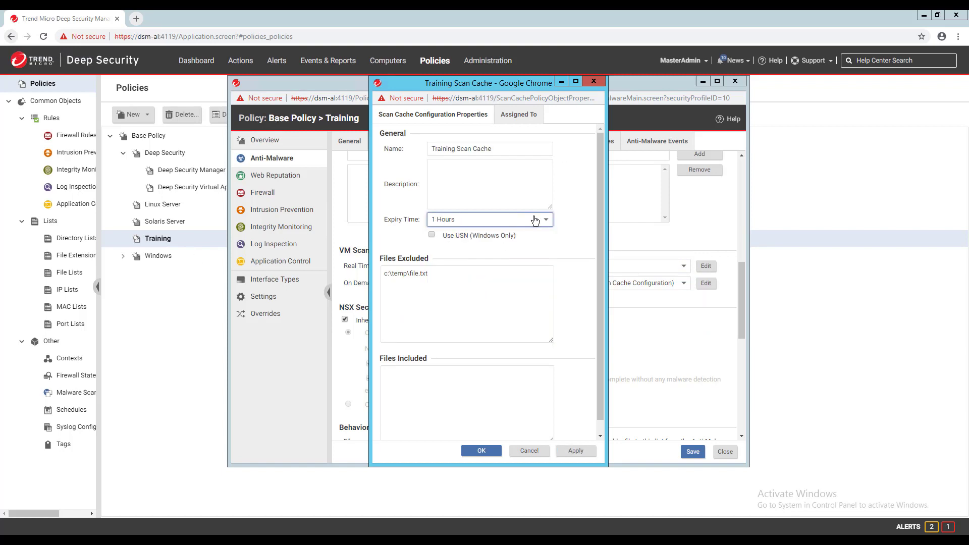
left_click(481, 450)
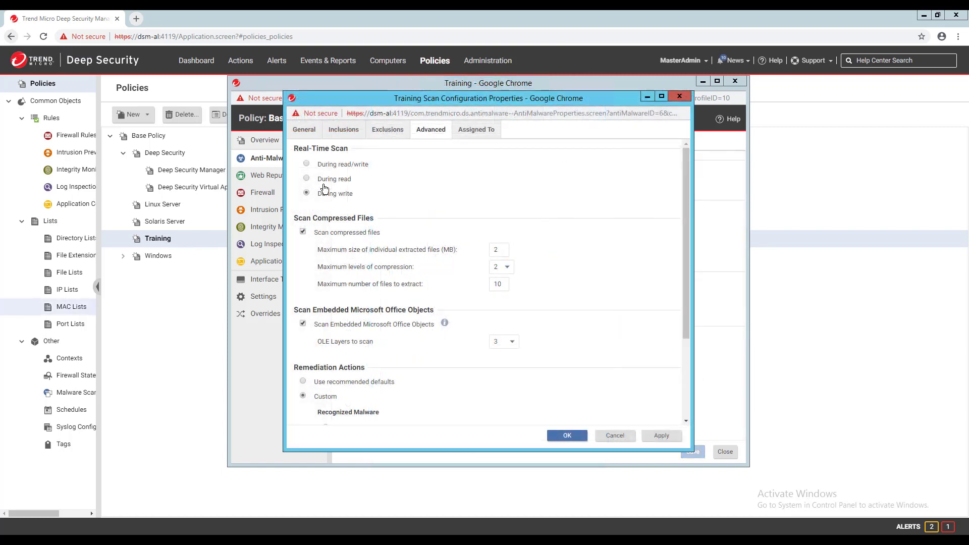
Set real-time scanning to run only during read.
left_click(308, 165)
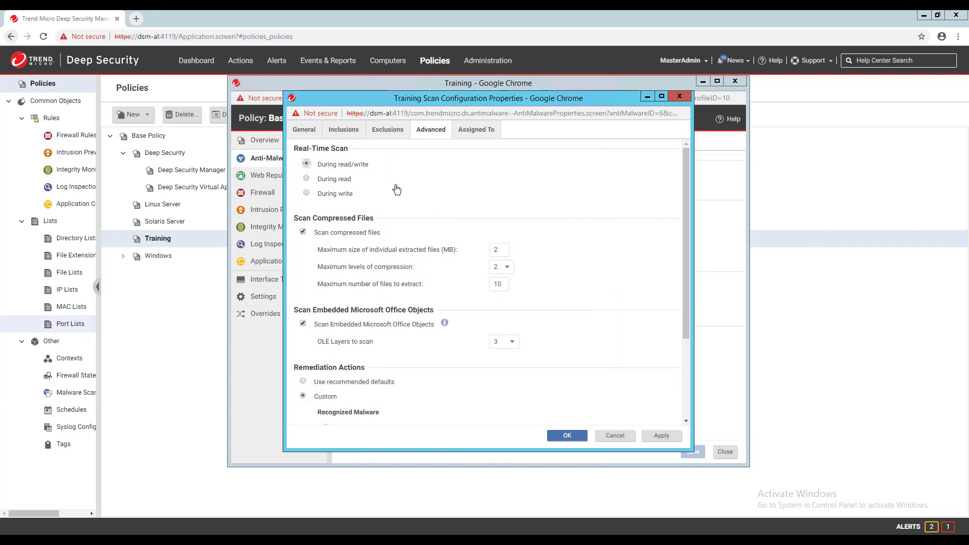
left_click(306, 180)
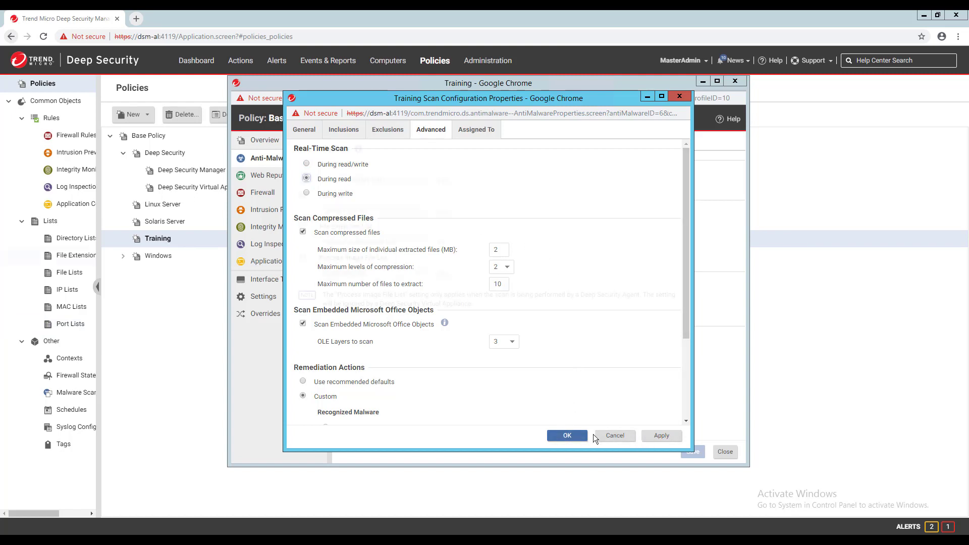
left_click(387, 129)
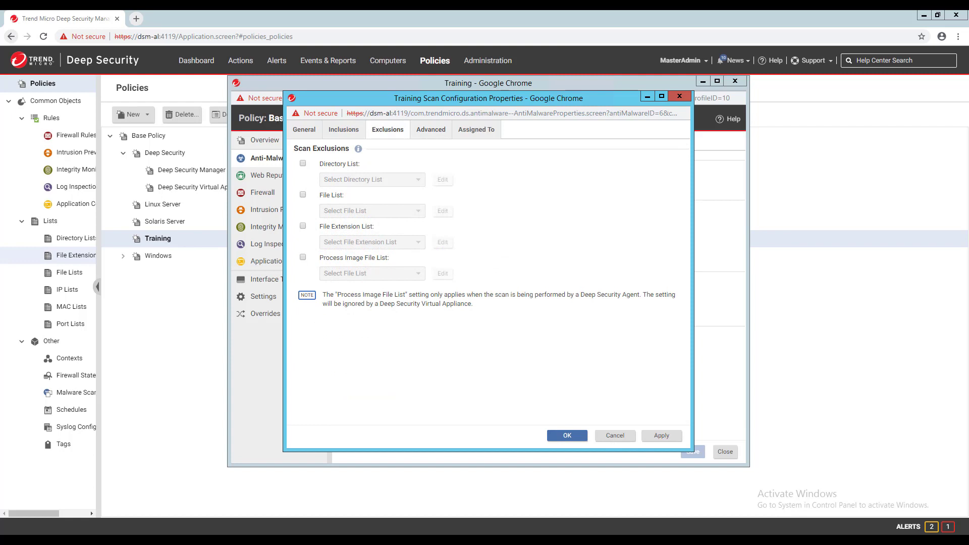
Enable directory list exclusions and draft a new directory list for \unc\path\.
left_click(303, 164)
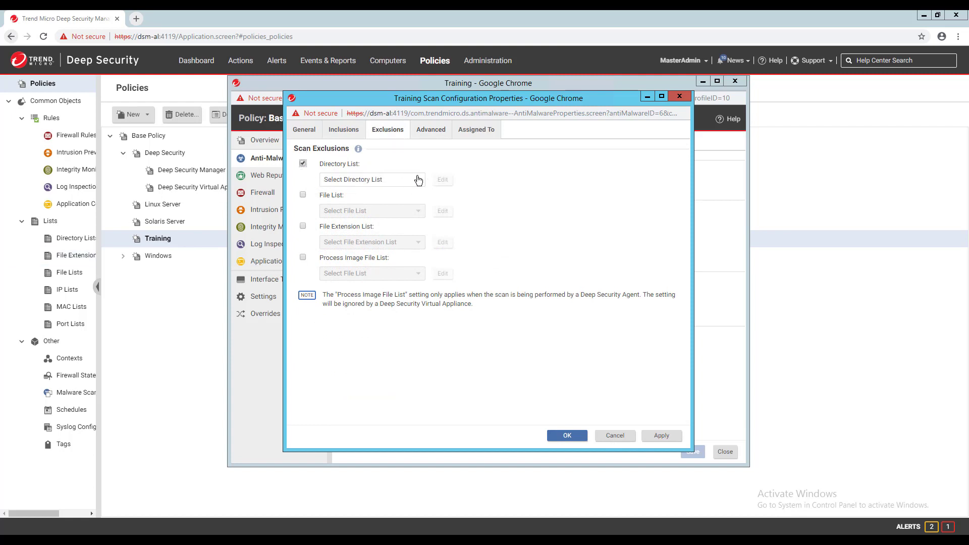
left_click(419, 183)
left_click(369, 198)
left_click(438, 251)
type("\\unc\\pa")
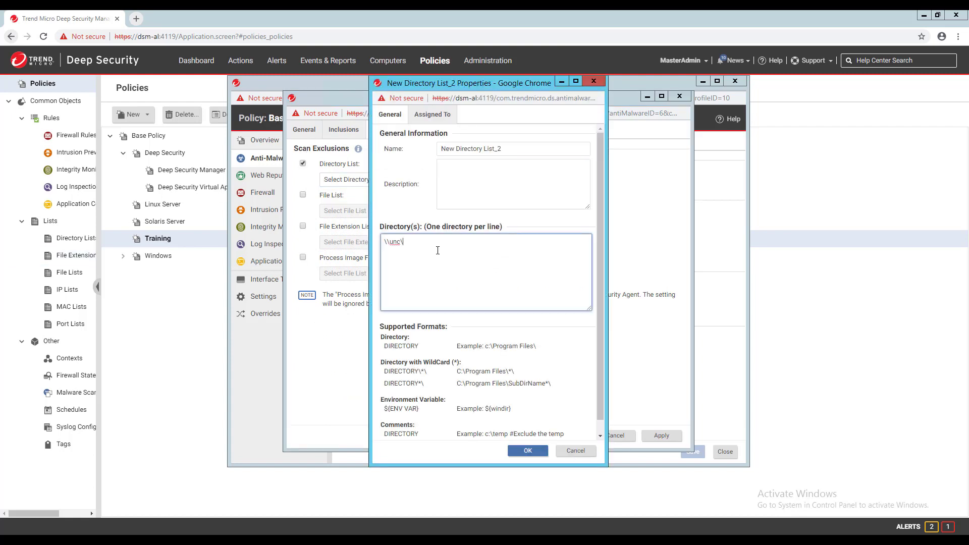
type("th\\")
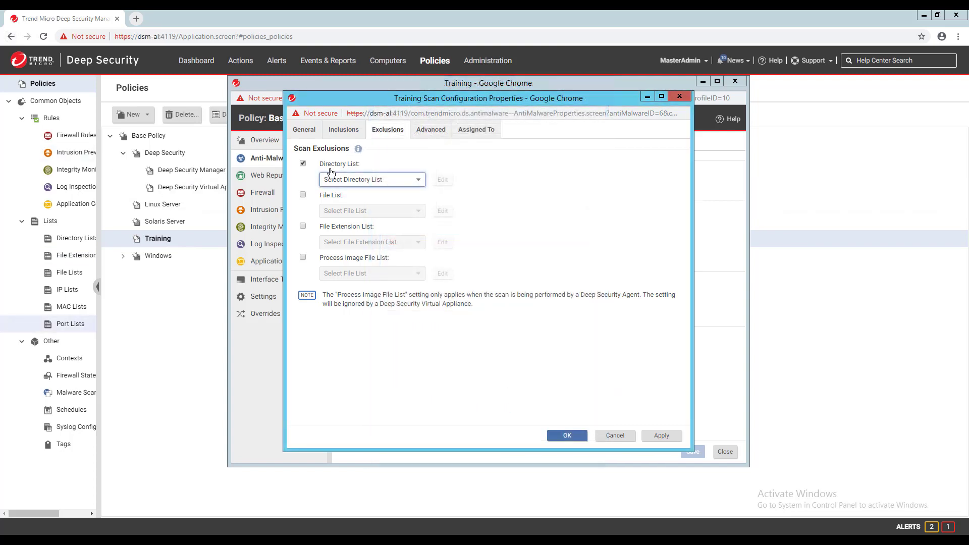
Enable file, file extension and process image exclusions, and set maximum file size to 40.
left_click(303, 194)
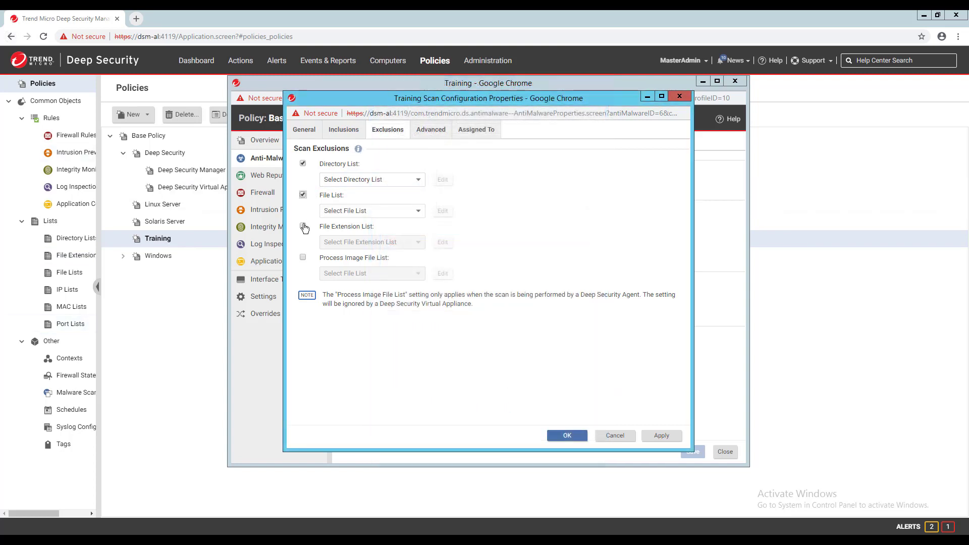
left_click(303, 227)
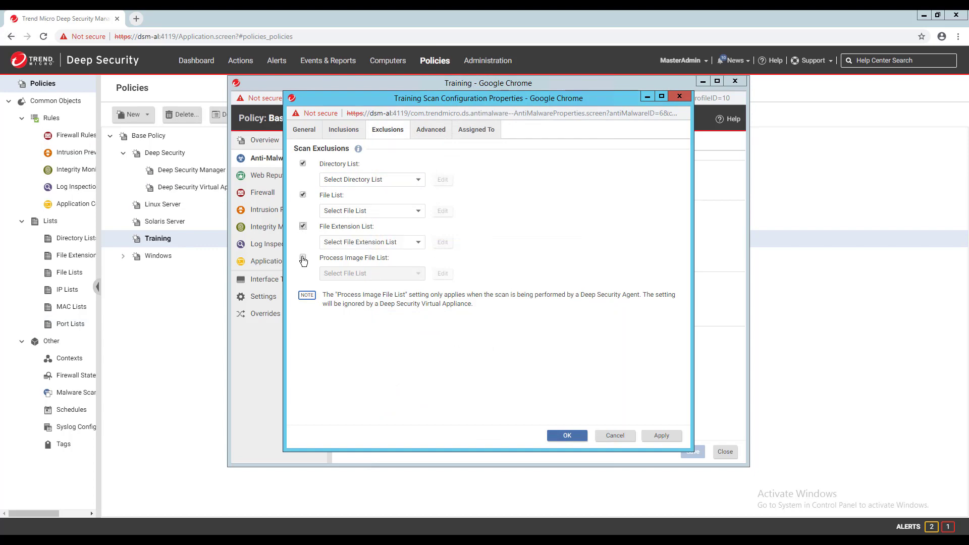
left_click(303, 260)
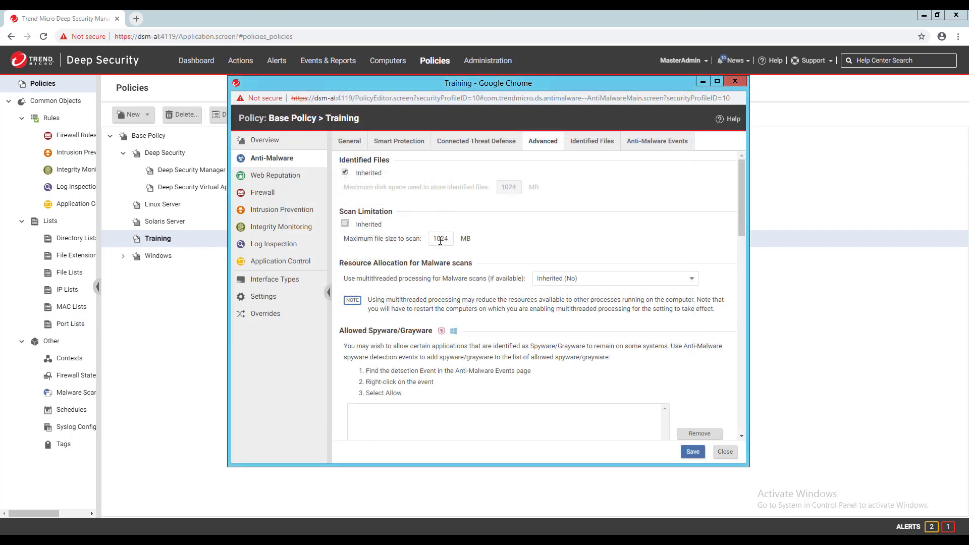
double_click(440, 239)
type("40")
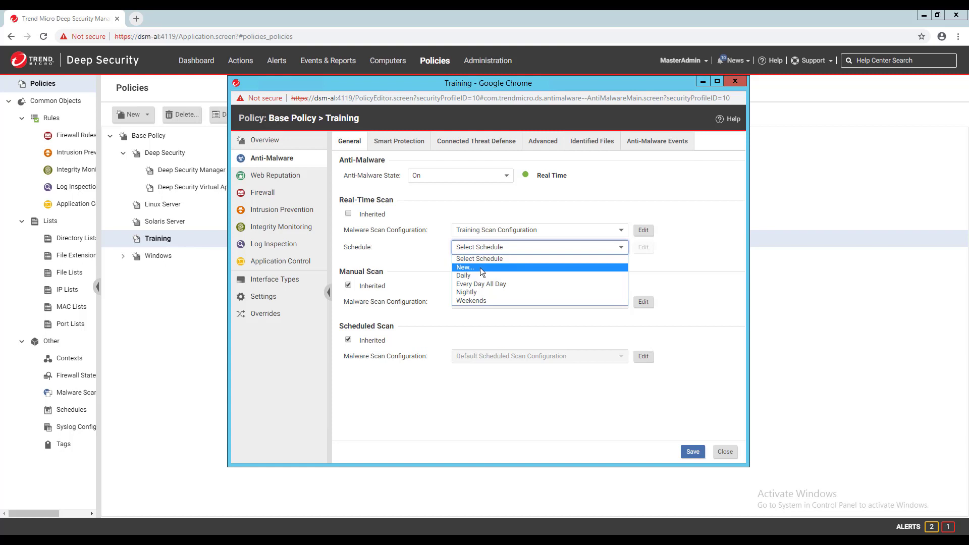
Create a File Server schedule with Sunday and Saturday 0:00 and 1:00 marked unavailable.
left_click(480, 267)
type("File Server")
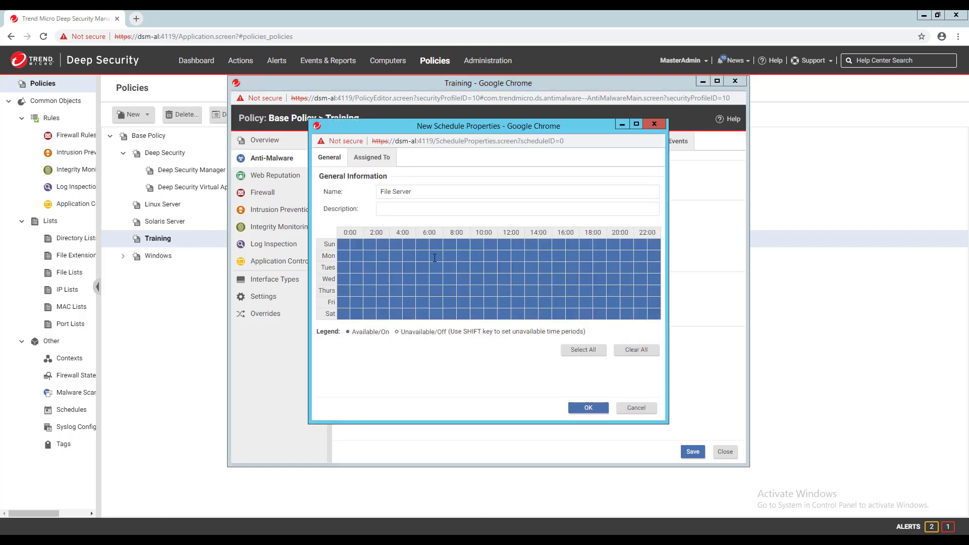
left_click(346, 245, "shift")
left_click(357, 244, "shift")
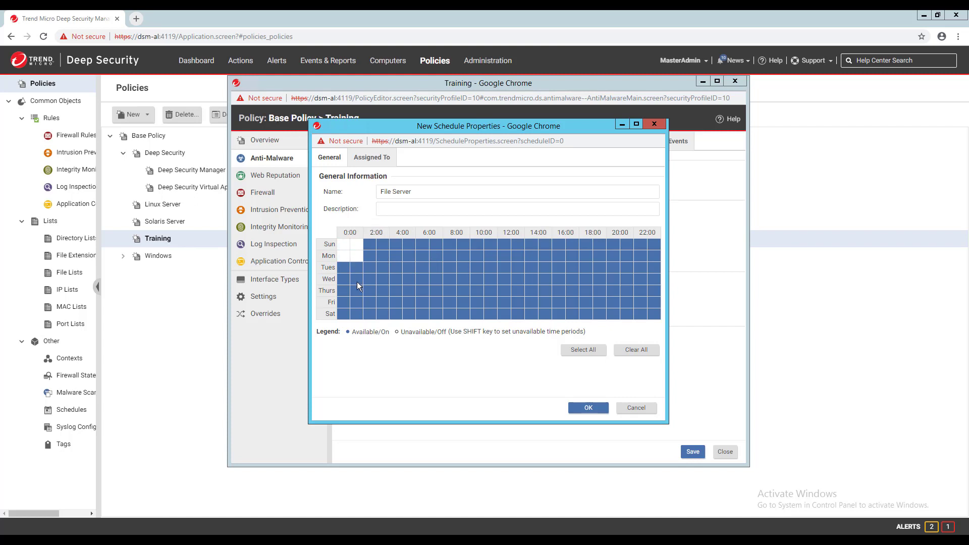
left_click(343, 314, "shift")
left_click(357, 314, "shift")
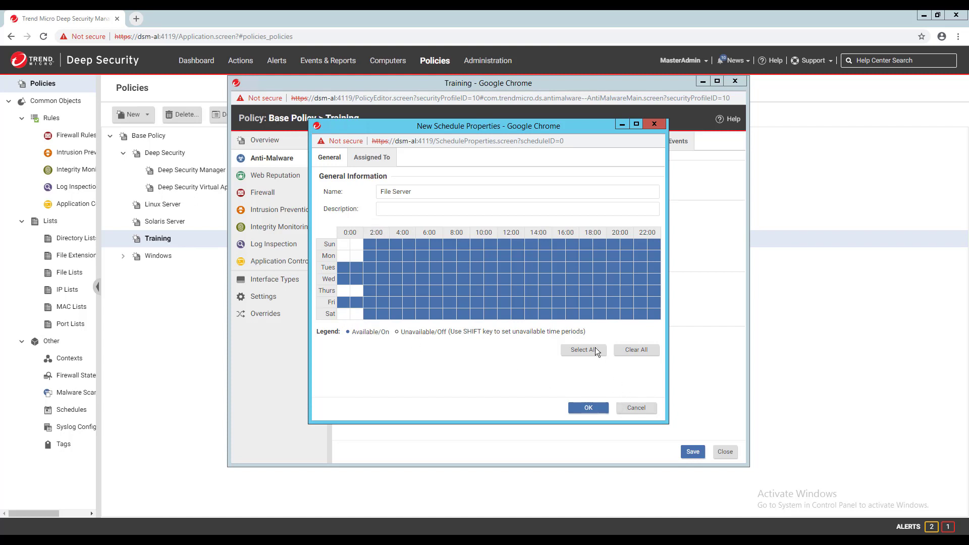